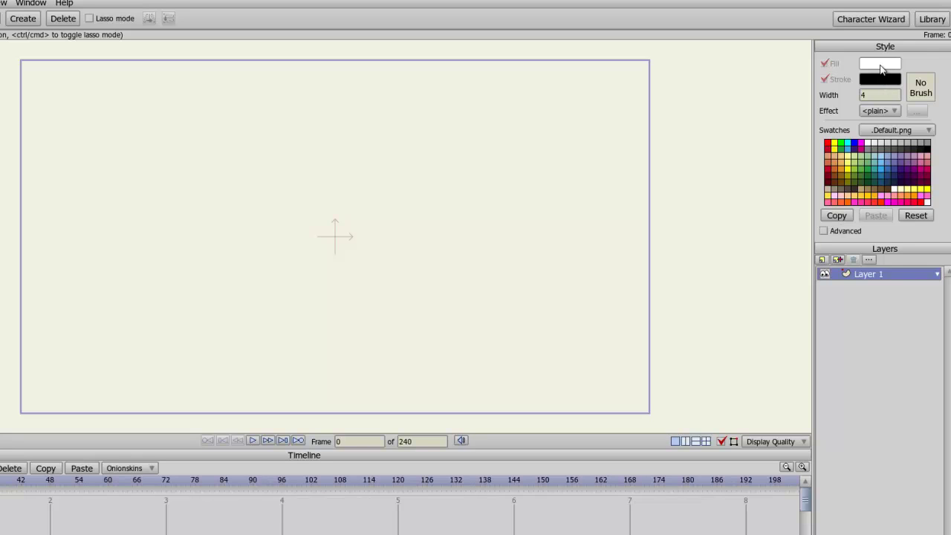
- Set the fill colour to deep red 188, 6, 6 (BC0606)
left_click(882, 68)
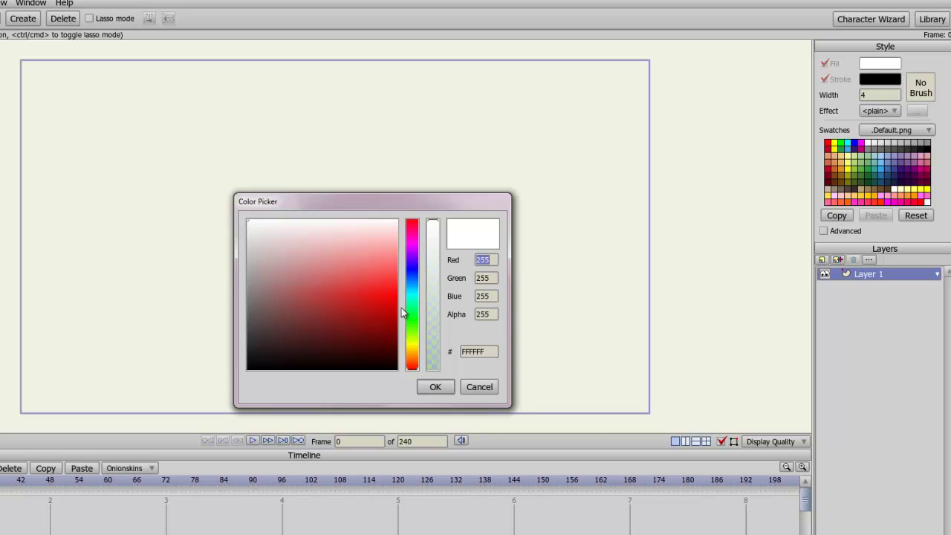
left_click_drag(371, 302, 388, 311)
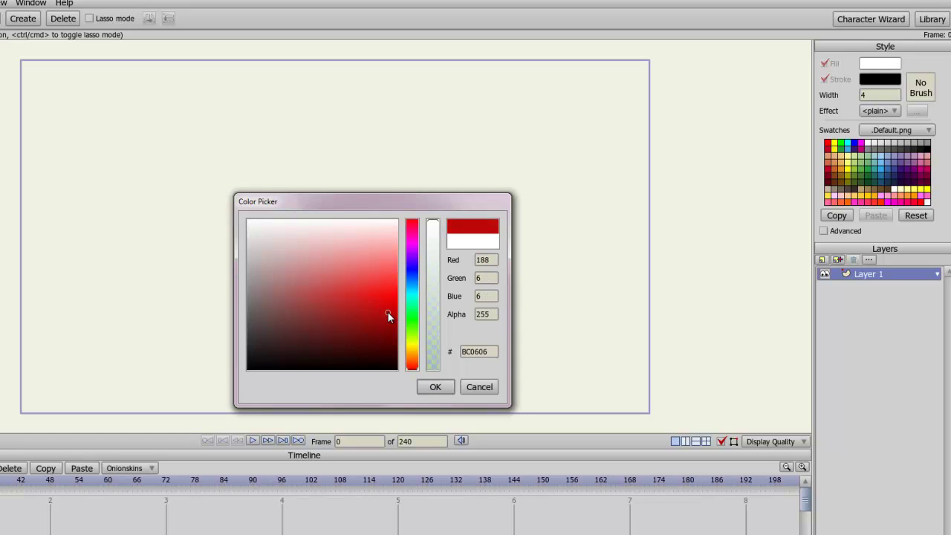
left_click(436, 388)
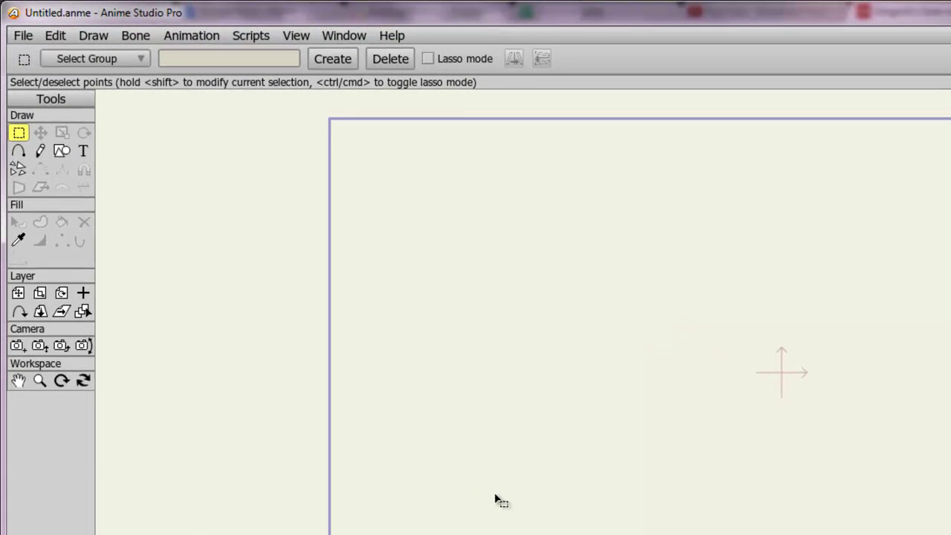
- Start inserting text with Fill and Stroke enabled and Create one shape ticked
left_click(85, 153)
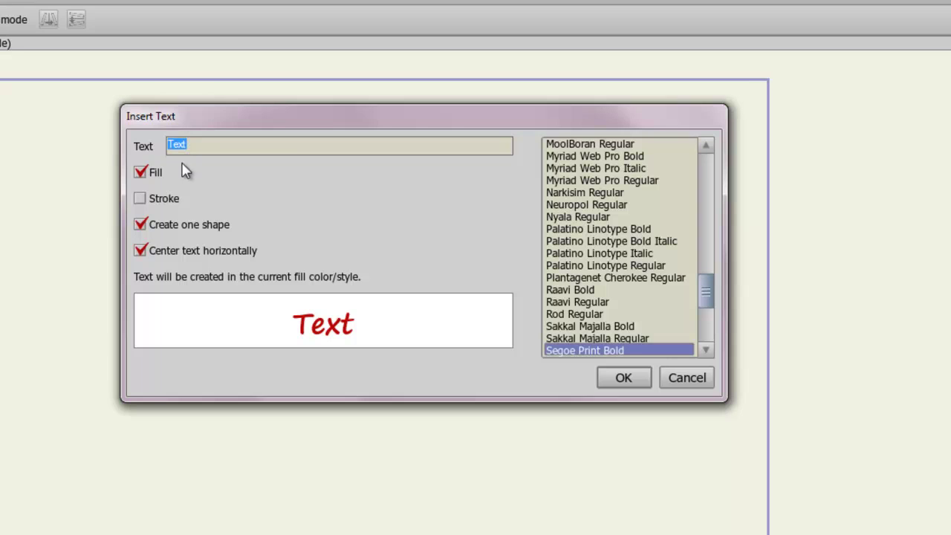
left_click(139, 200)
left_click(140, 173)
left_click(140, 172)
left_click(226, 236)
left_click(225, 236)
left_click(227, 262)
- Enter 'rgtrtrt rtrt' as the text and re-enable horizontal centring
left_click(227, 147)
type("rgtrtrt rtrt")
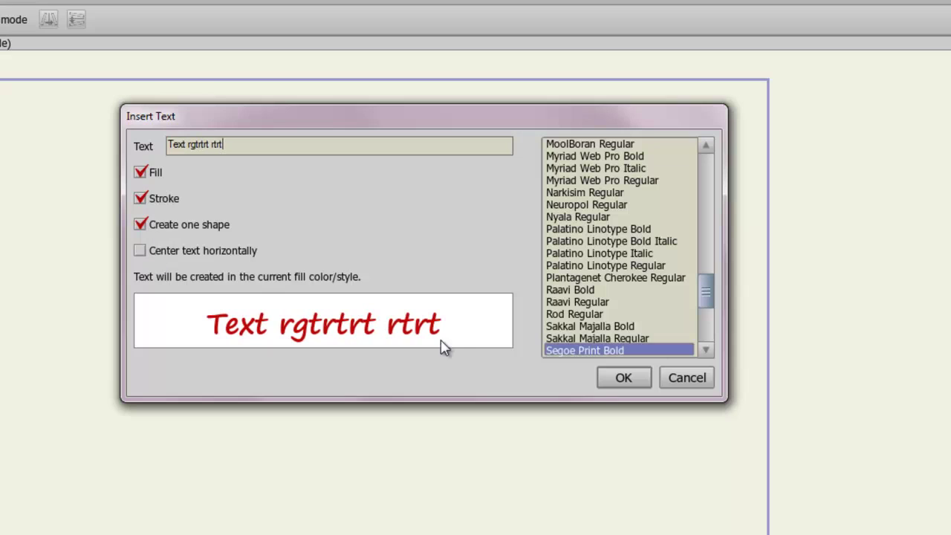
left_click(140, 251)
- Edit the Insert Text field so it reads only 'Text'
mouse_move(701, 279)
left_mouse_down()
mouse_move(710, 275)
mouse_move(714, 293)
left_mouse_up()
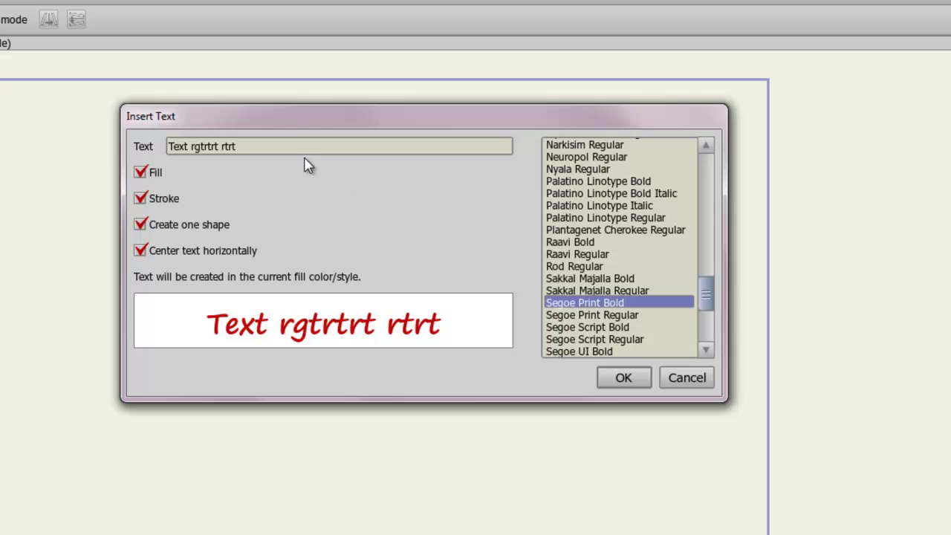
left_click(217, 146)
left_click(240, 145)
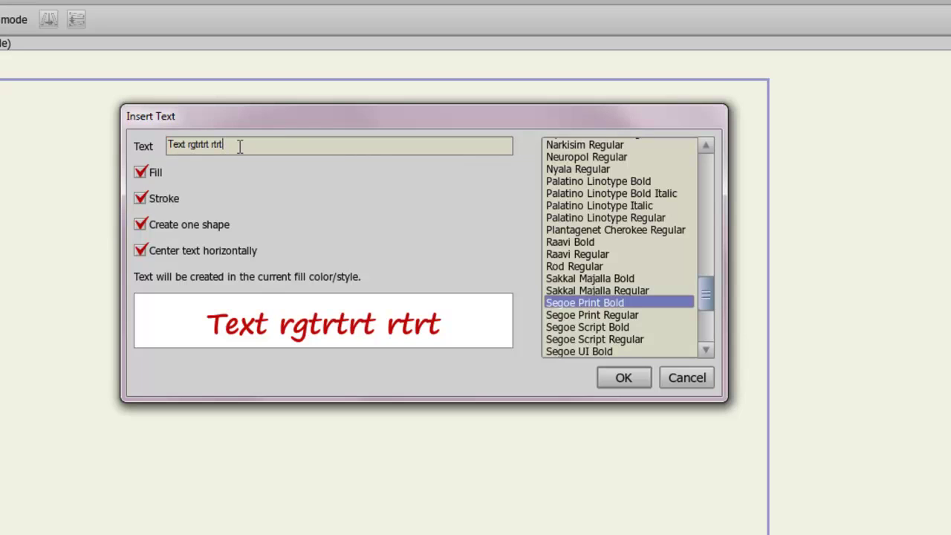
key("BackSpace")
key("BackSpace")
key("BackSpace")
key("BackSpace")
key("BackSpace")
key("BackSpace")
key("BackSpace")
key("BackSpace")
key("BackSpace")
key("BackSpace")
key("BackSpace")
key("BackSpace")
key("BackSpace")
key("BackSpace")
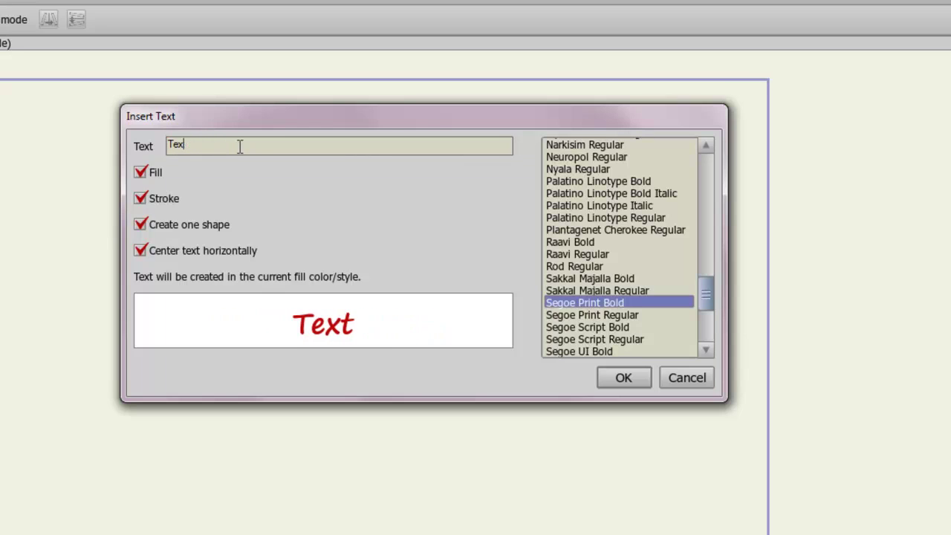
type("t")
- Insert the red, black-outlined 'Text' shape, deselect it, and pull a T-stem point outward
left_click(621, 379)
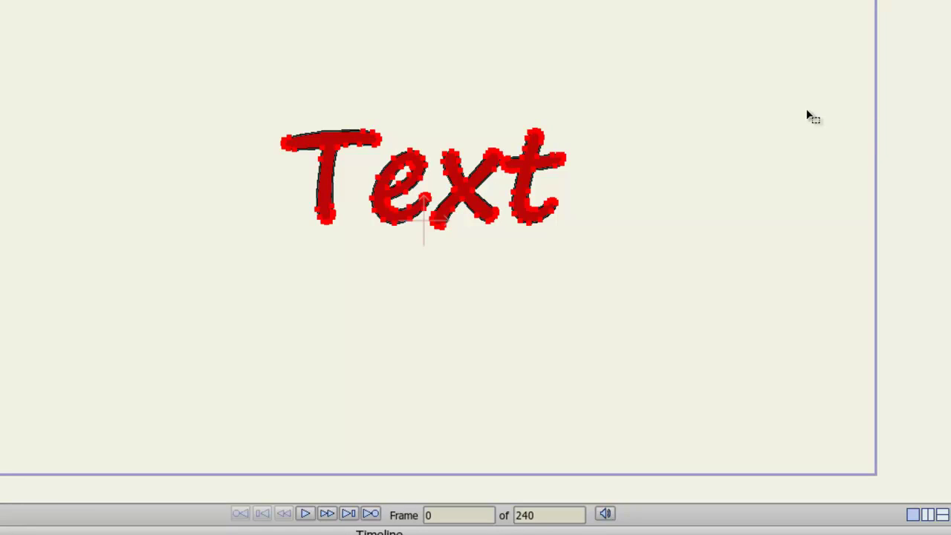
left_click(374, 147)
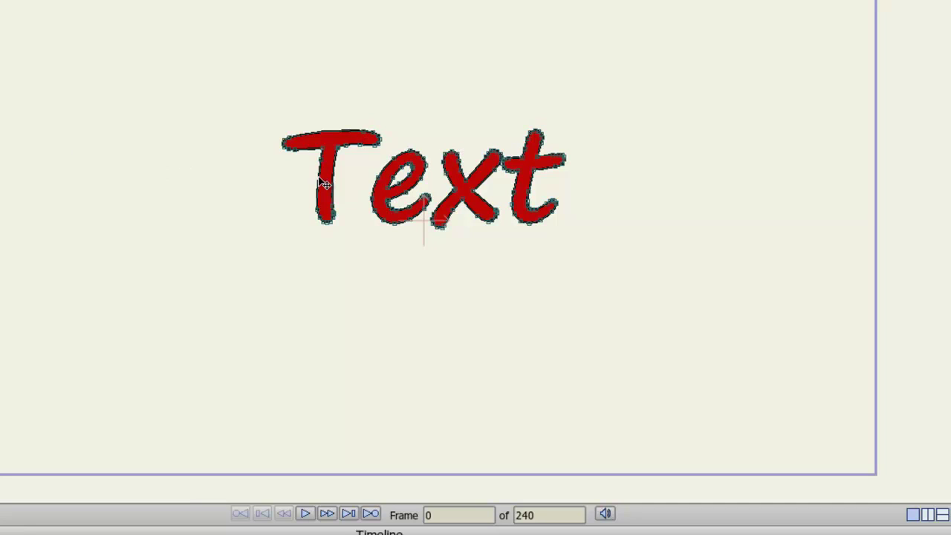
left_click_drag(318, 159, 314, 182)
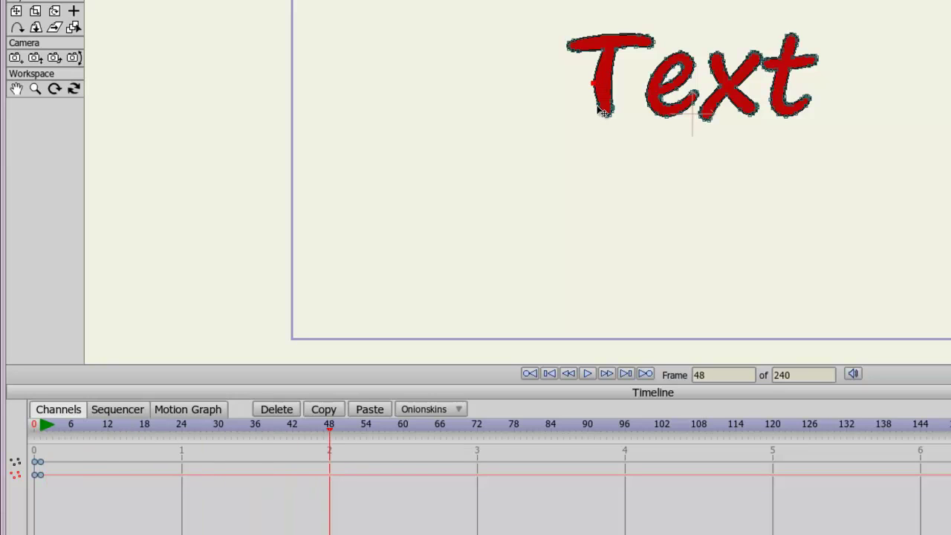
- Key the T stem's bottom point down-left at frame 48, then step back to frame 0
left_click_drag(602, 118, 525, 193)
key("ctrl+Left")
key("ctrl+Left")
key("ctrl+Left")
key("ctrl+Left")
key("ctrl+Left")
key("ctrl+Left")
key("ctrl+Left")
key("ctrl+Left")
key("ctrl+Left")
key("ctrl+Left")
key("ctrl+Left")
key("ctrl+Left")
key("ctrl+Left")
key("ctrl+Left")
key("ctrl+Left")
key("ctrl+Left")
key("ctrl+Left")
key("ctrl+Left")
key("ctrl+Left")
key("ctrl+Left")
key("ctrl+Left")
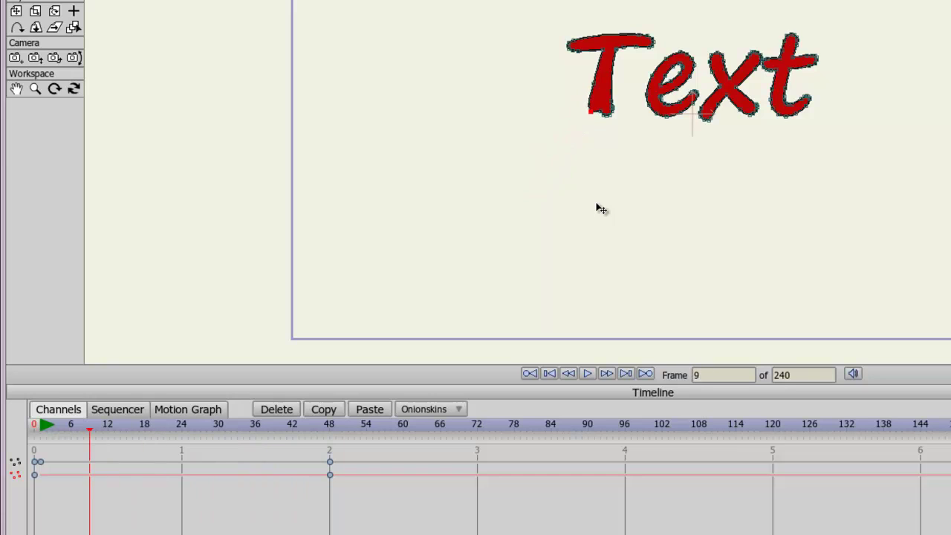
key("ctrl+Right")
key("ctrl+Right")
key("ctrl+Right")
key("ctrl+Right")
key("ctrl+Right")
key("ctrl+Right")
key("ctrl+Right")
key("ctrl+Right")
key("ctrl+Right")
key("ctrl+Right")
key("ctrl+Right")
key("ctrl+Right")
key("ctrl+Right")
key("ctrl+Right")
key("ctrl+Right")
key("ctrl+Right")
key("ctrl+Right")
key("ctrl+Right")
key("ctrl+Right")
key("ctrl+Right")
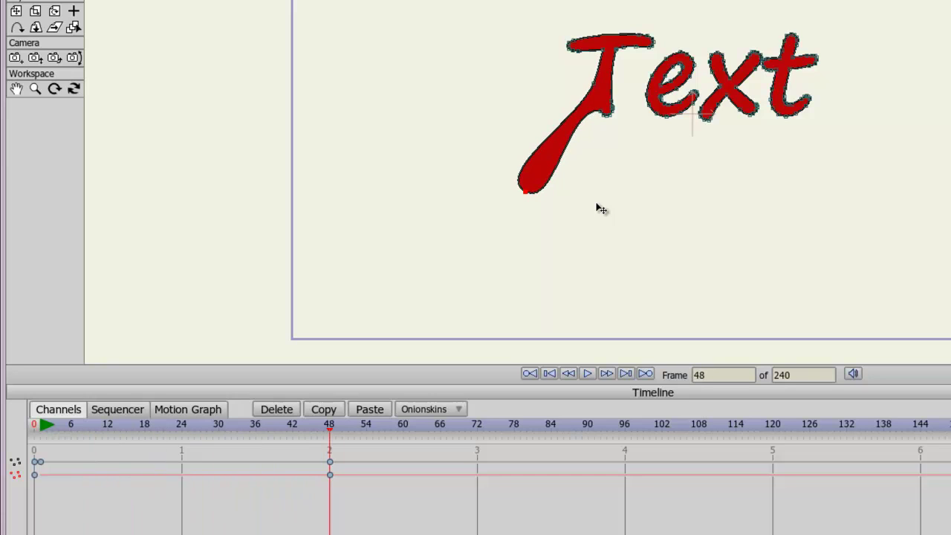
key("ctrl+Left")
key("ctrl+Left")
key("ctrl+Left")
key("ctrl+Left")
key("ctrl+Left")
key("ctrl+Left")
key("ctrl+Left")
key("ctrl+Left")
key("ctrl+Left")
key("ctrl+Left")
key("ctrl+Left")
key("ctrl+Left")
key("ctrl+Left")
key("ctrl+Left")
key("ctrl+Left")
key("ctrl+Left")
key("ctrl+Left")
key("ctrl+Left")
key("ctrl+Left")
key("ctrl+Left")
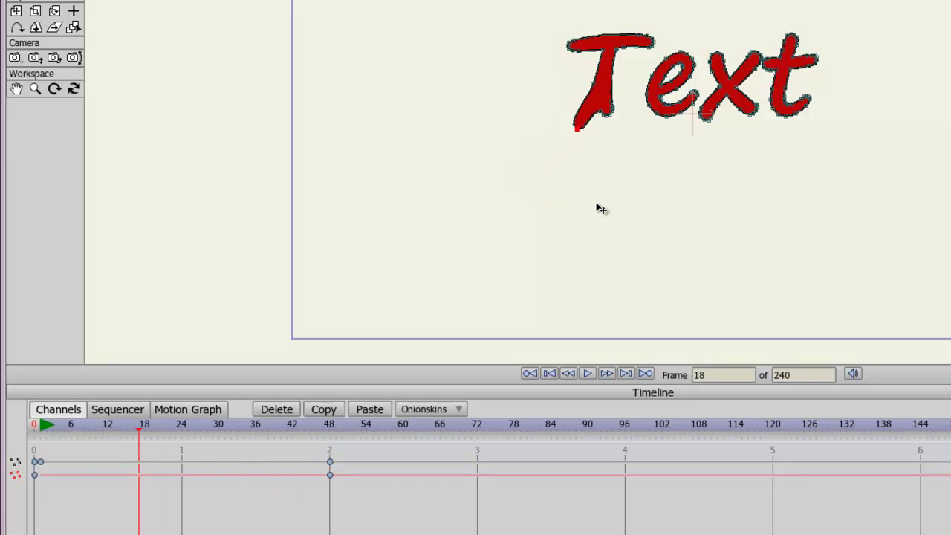
key("ctrl+Left")
key("ctrl+Left")
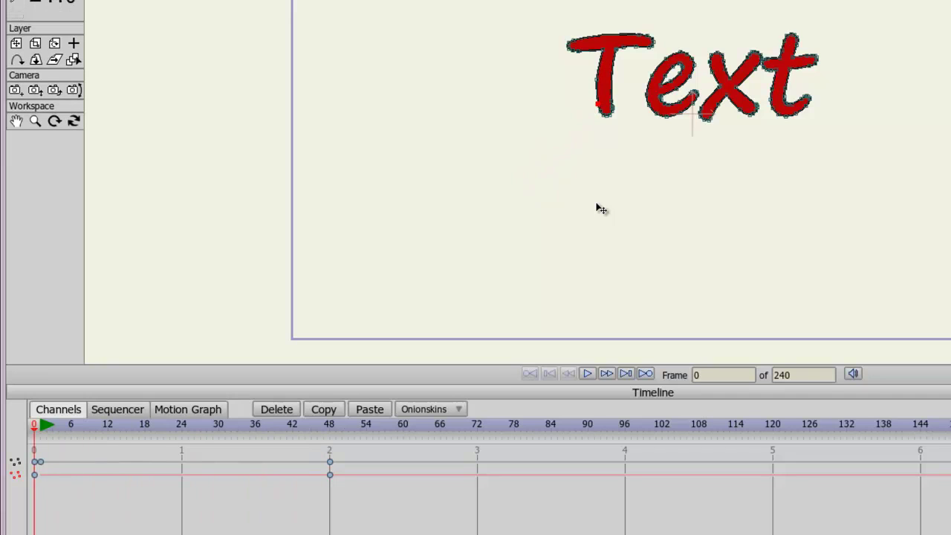